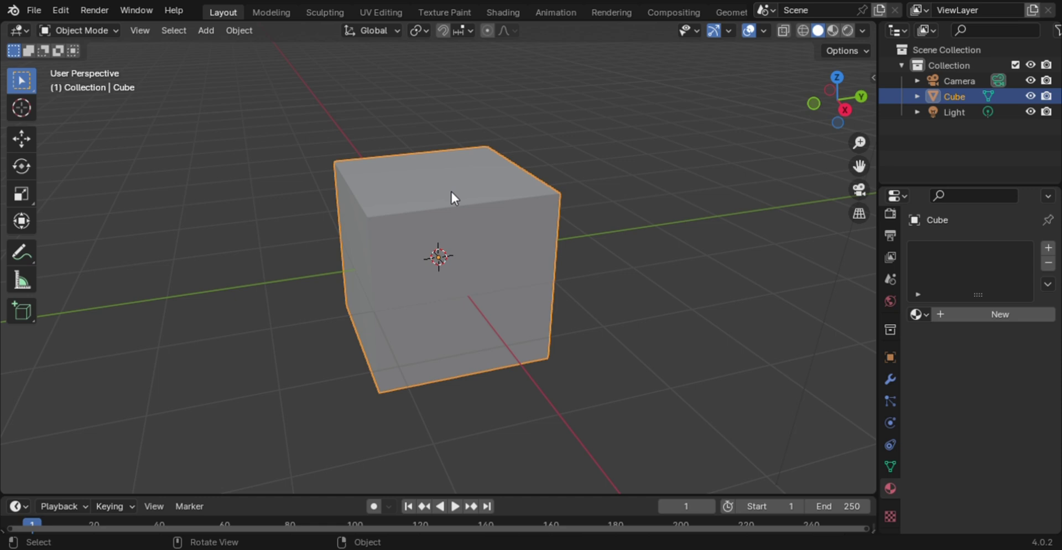
# - Add a new material to the cube and name it "cube"
pyautogui.click(897, 251)
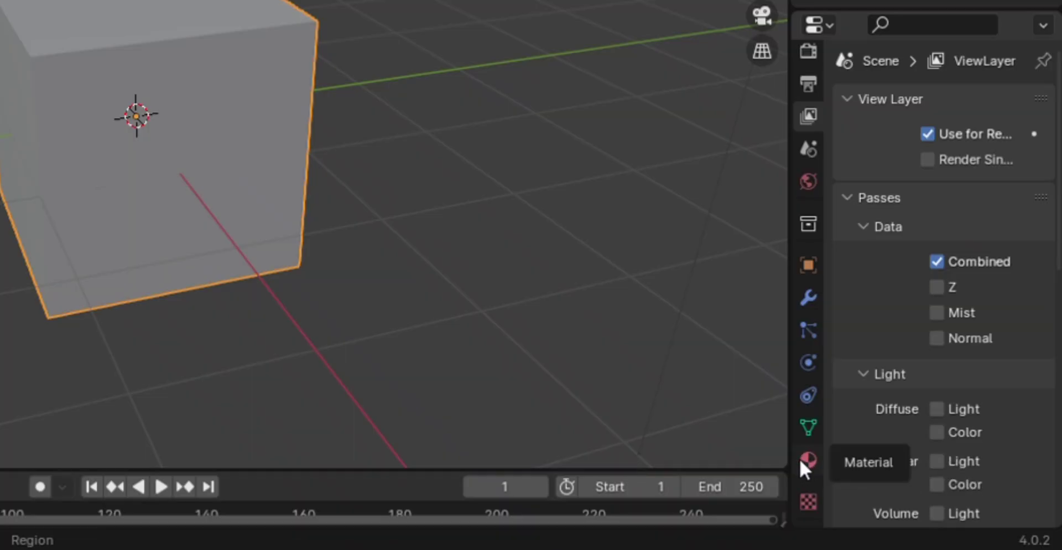
pyautogui.click(811, 459)
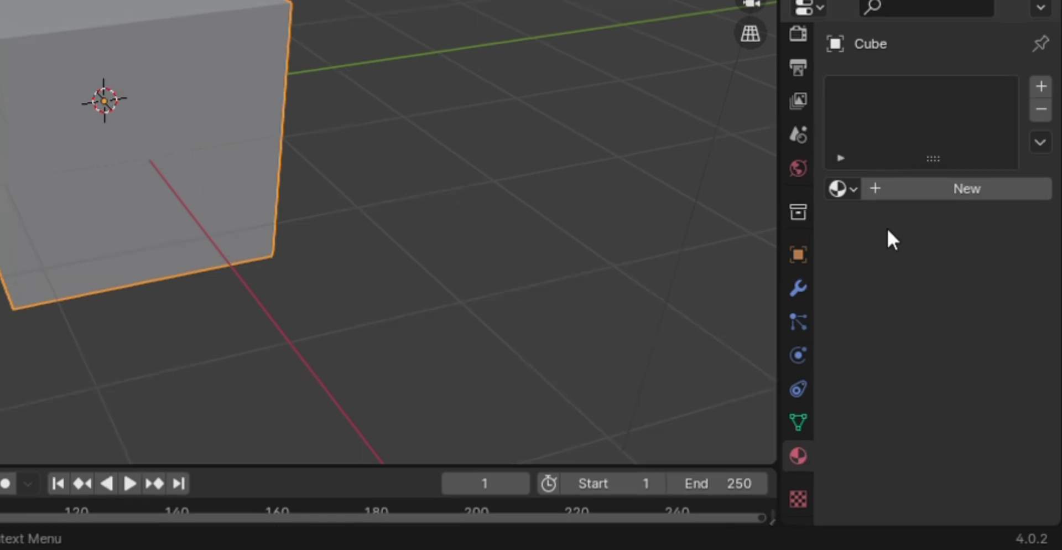
pyautogui.click(935, 185)
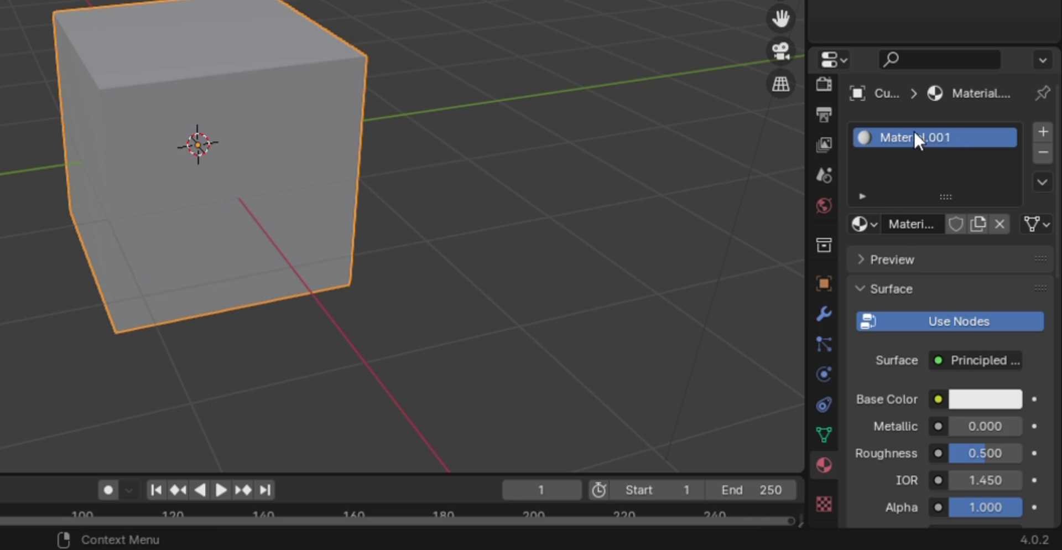
pyautogui.doubleClick(961, 137)
pyautogui.press('BackSpace')
pyautogui.write('cube')
pyautogui.press('Return')
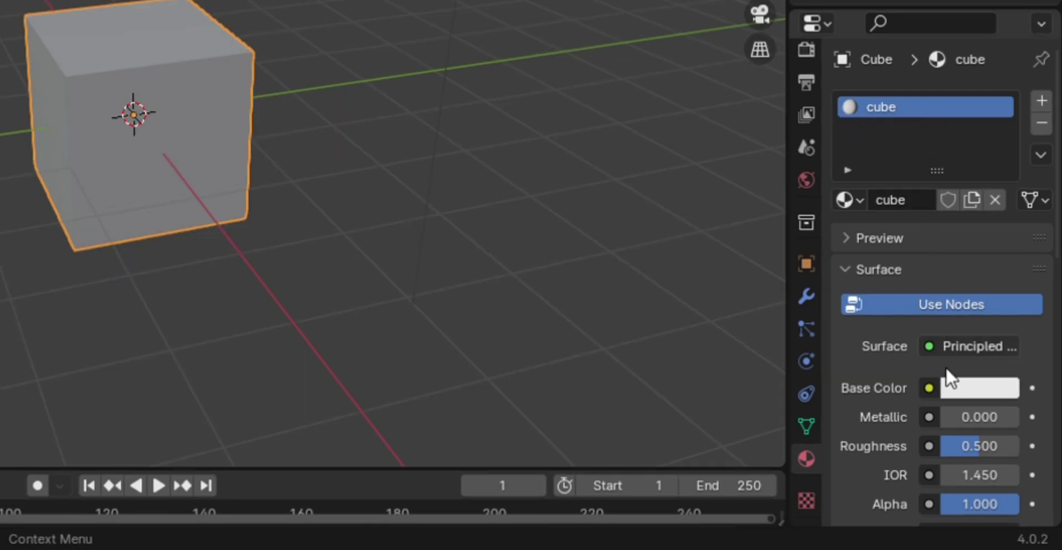
# - Set the material's base color to pink with hue 0.976, saturation 0.948 and value 0.800, and preview it on the cube
pyautogui.click(965, 390)
pyautogui.click(904, 197)
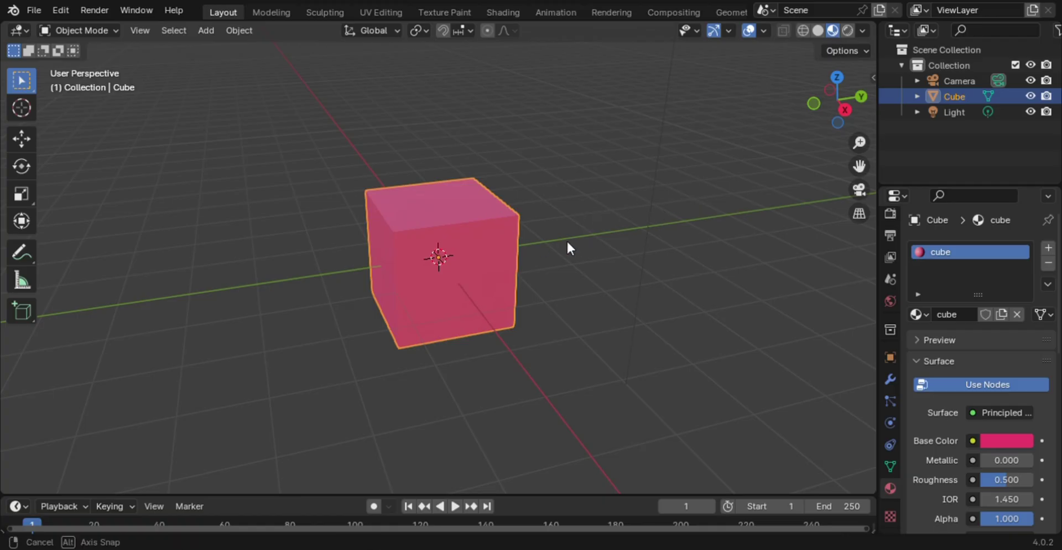
pyautogui.moveTo(570, 241); pyautogui.dragTo(438, 242, button='middle')
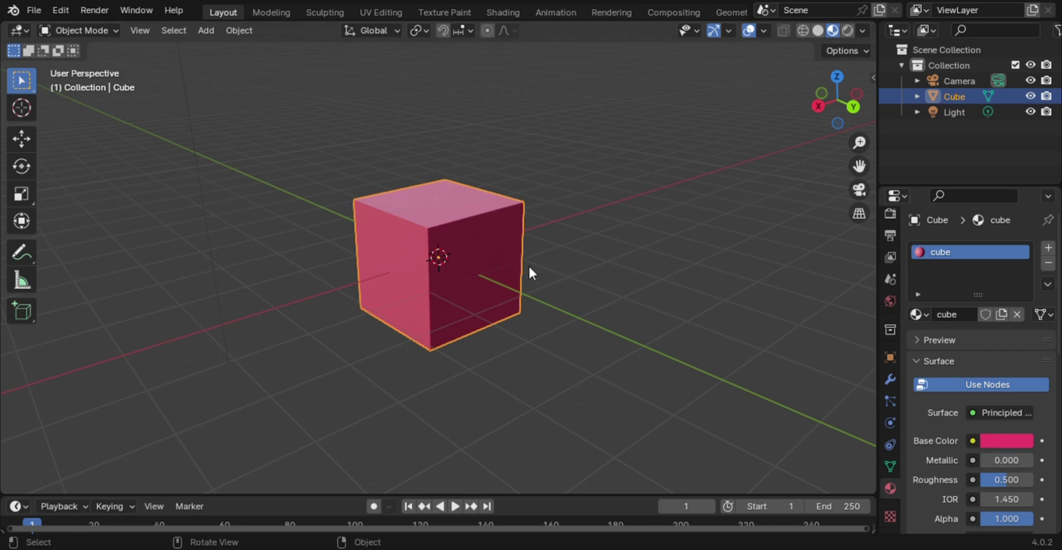
pyautogui.scroll(4, 501, 191)
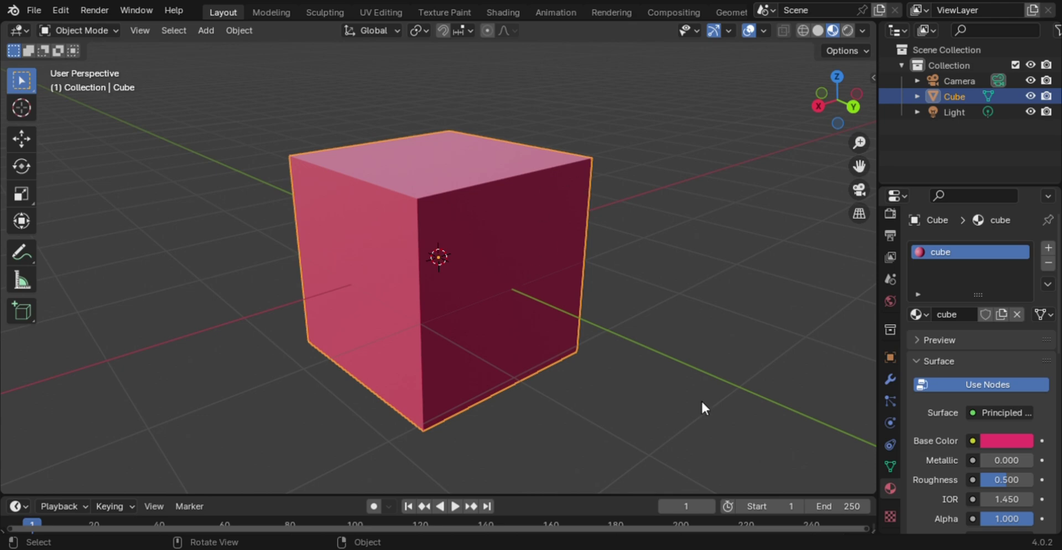
# - Change the cube material's base color to a nearly white tone
pyautogui.click(990, 441)
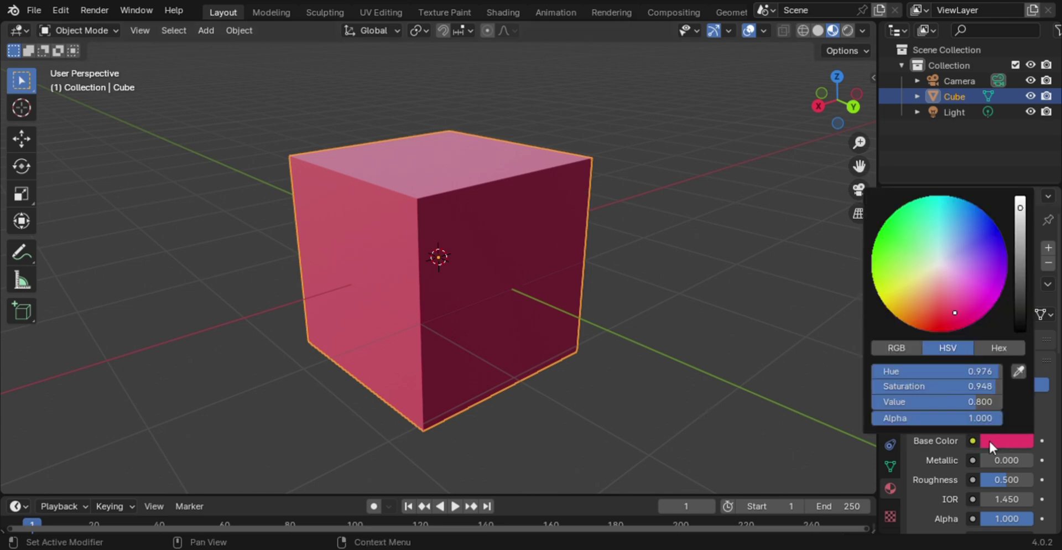
pyautogui.click(983, 237)
pyautogui.moveTo(965, 224)
pyautogui.mouseDown()
pyautogui.moveTo(932, 233)
pyautogui.moveTo(896, 282)
pyautogui.moveTo(985, 302)
pyautogui.moveTo(994, 292)
pyautogui.moveTo(998, 280)
pyautogui.moveTo(940, 260)
pyautogui.mouseUp()
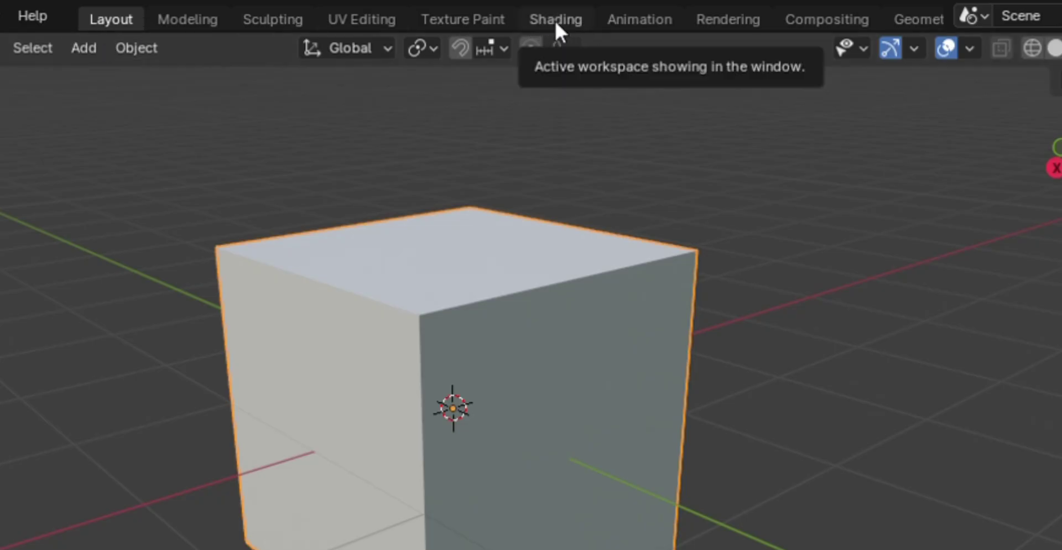
# - Switch to the Shading workspace and bring the cube into closer view
pyautogui.click(554, 19)
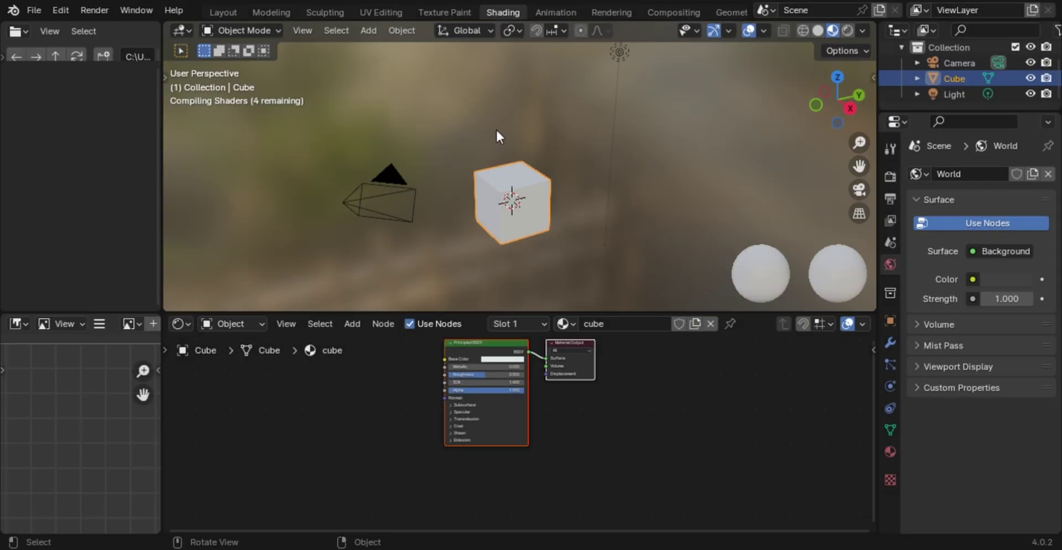
pyautogui.moveTo(636, 139); pyautogui.dragTo(530, 220, button='middle')
pyautogui.scroll(3, 560, 181)
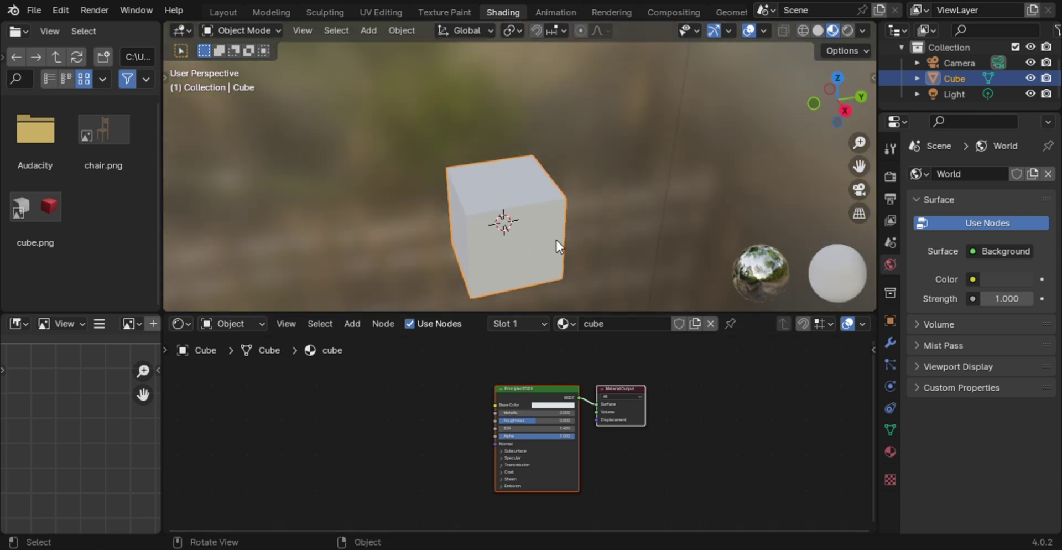
# - Bring the wood texture image from the Downloads folder into the cube's shader nodes, placing it beside the Principled BSDF
pyautogui.hotkey('alt', 'Tab')
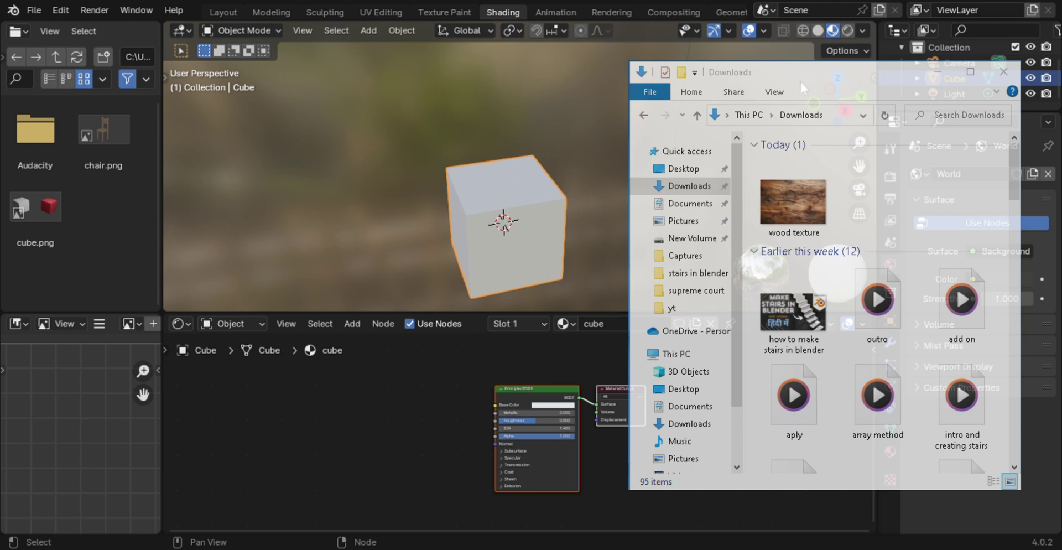
pyautogui.moveTo(819, 199); pyautogui.dragTo(404, 417)
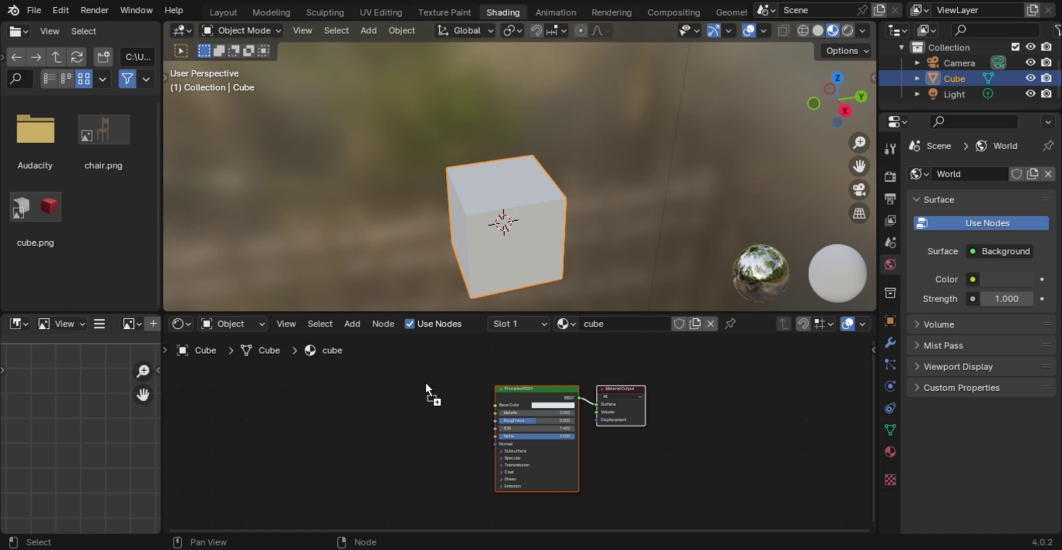
pyautogui.moveTo(334, 395); pyautogui.dragTo(327, 394)
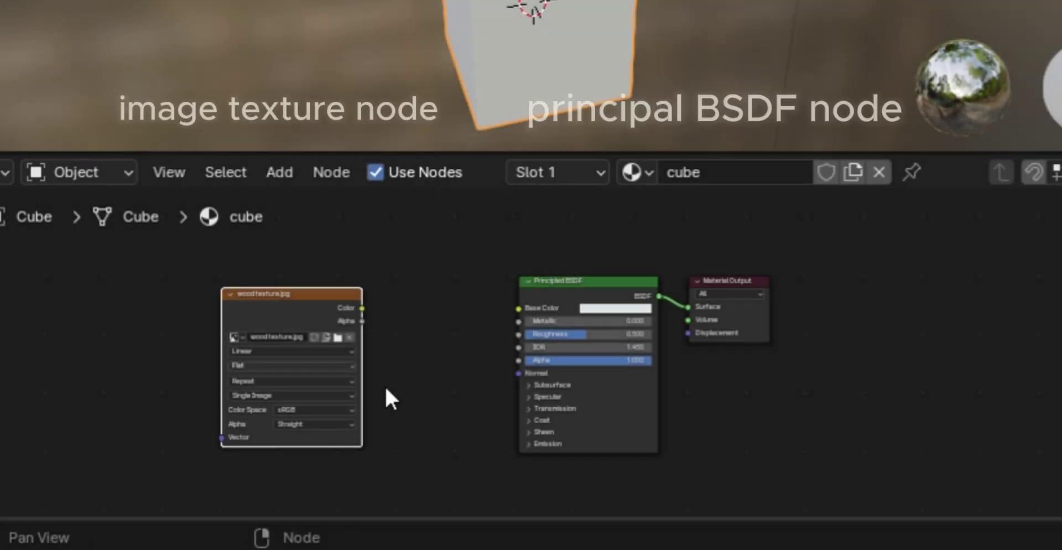
# - Move the wood texture node closer to the Principled BSDF and link its Color output to Base Color
pyautogui.scroll(2, 361, 374)
pyautogui.moveTo(489, 417); pyautogui.dragTo(515, 407, button='middle')
pyautogui.scroll(1, 512, 393)
pyautogui.moveTo(339, 297); pyautogui.dragTo(532, 311)
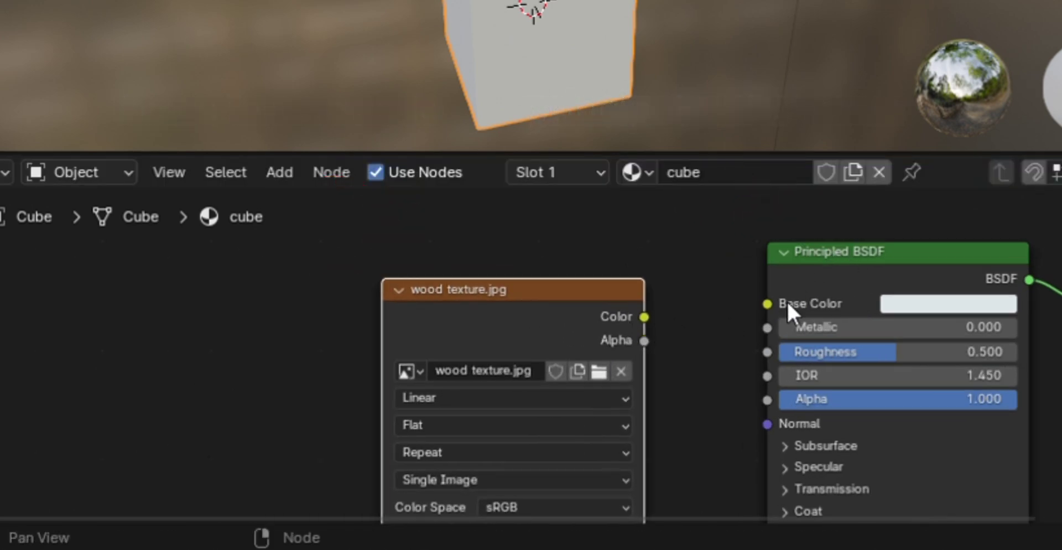
pyautogui.moveTo(768, 303); pyautogui.dragTo(644, 316)
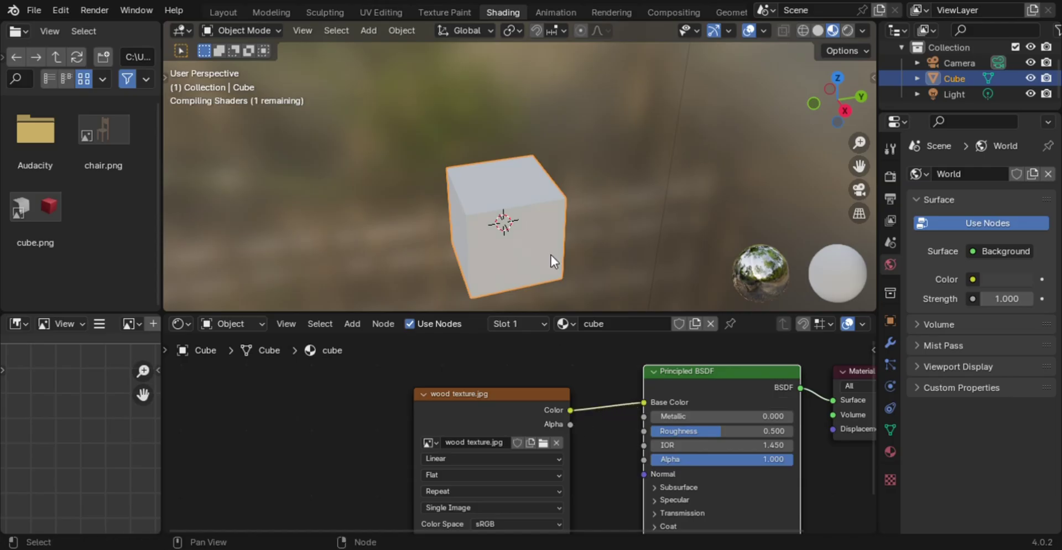
pyautogui.moveTo(574, 225); pyautogui.dragTo(697, 164, button='middle')
pyautogui.moveTo(650, 255); pyautogui.dragTo(466, 384, button='middle')
pyautogui.moveTo(576, 202); pyautogui.dragTo(514, 212, button='middle')
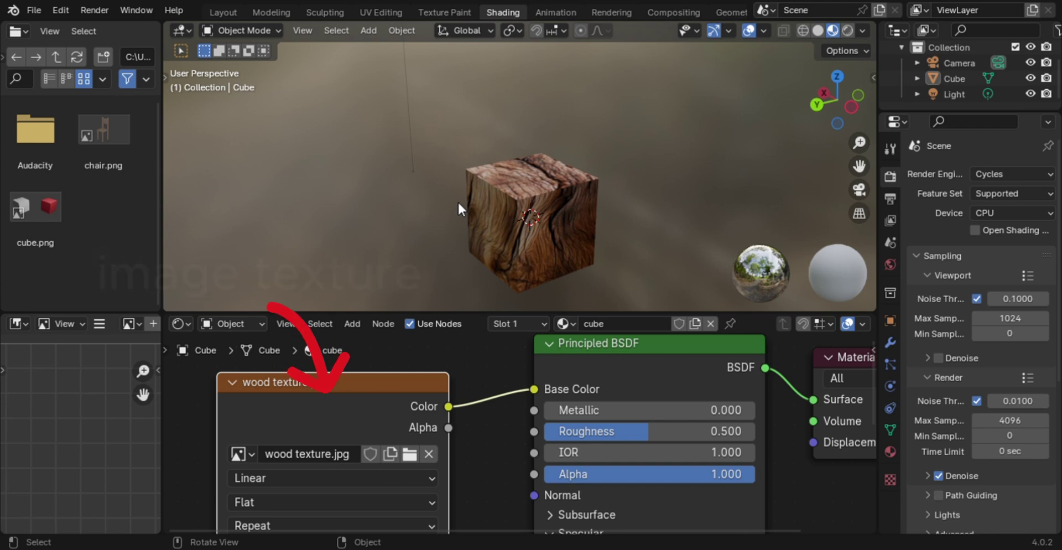
# - Select the cube and slightly reposition the Principled BSDF node beside the wood texture node
pyautogui.click(570, 196)
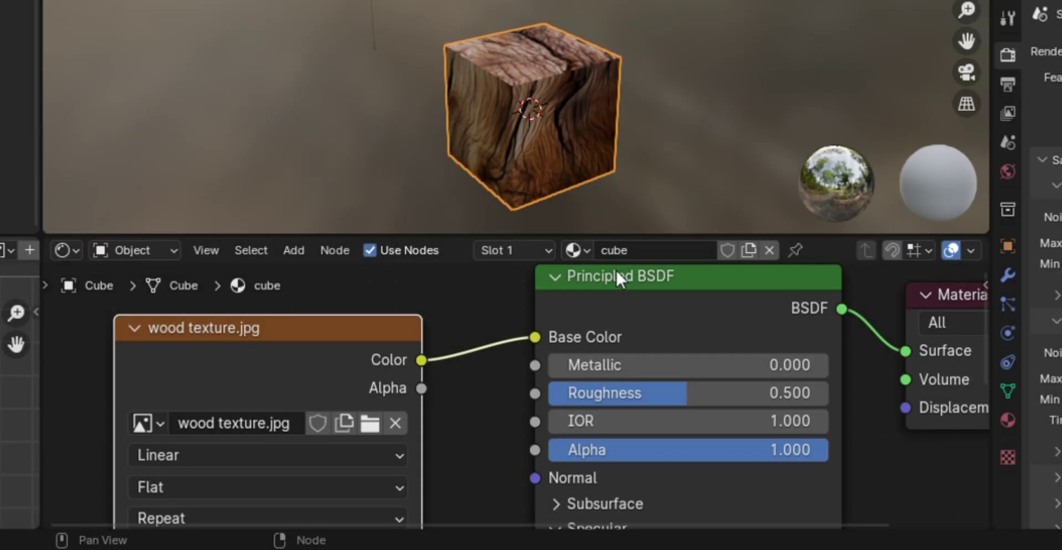
pyautogui.moveTo(641, 283); pyautogui.dragTo(634, 299)
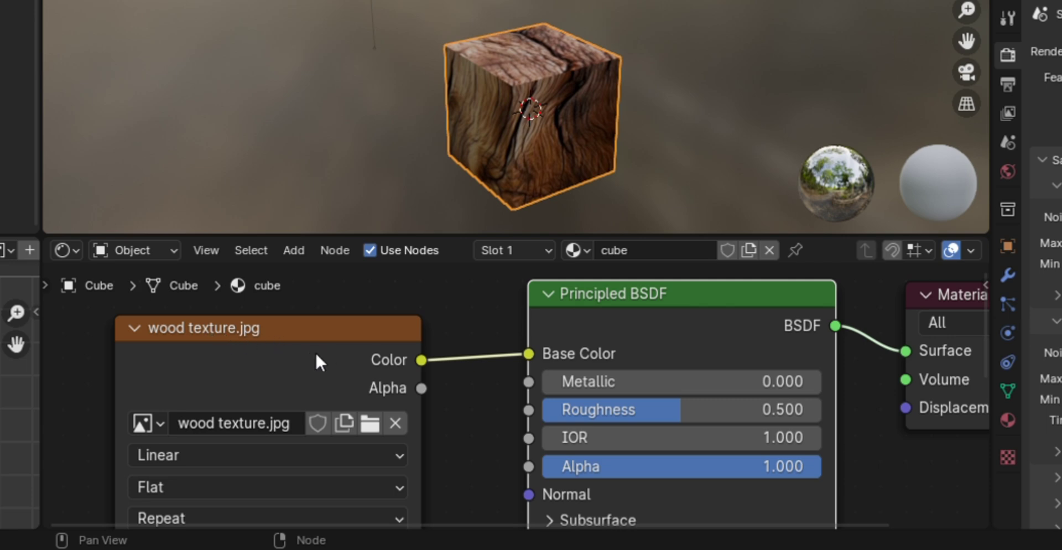
pyautogui.click(336, 338)
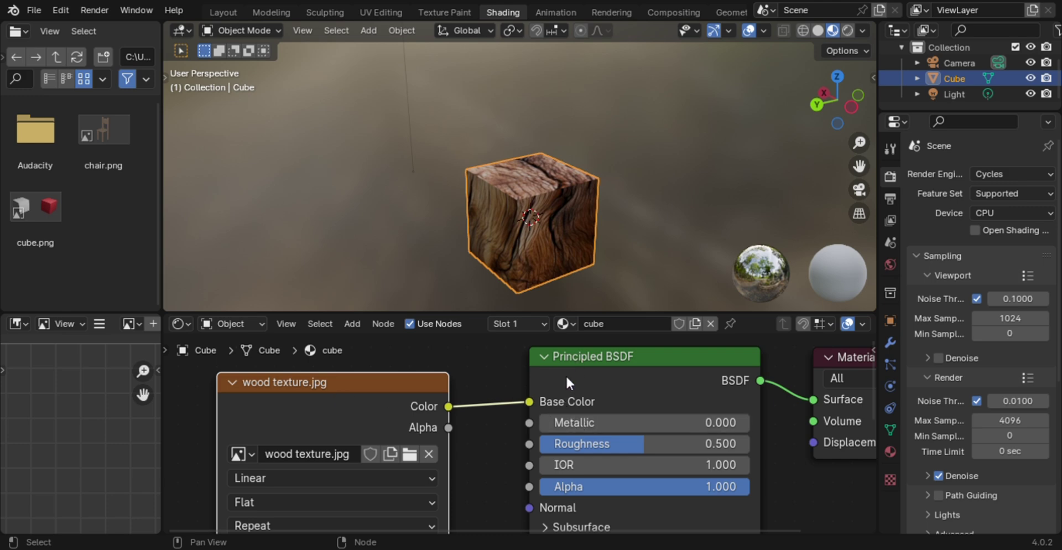
pyautogui.moveTo(604, 363); pyautogui.dragTo(594, 344)
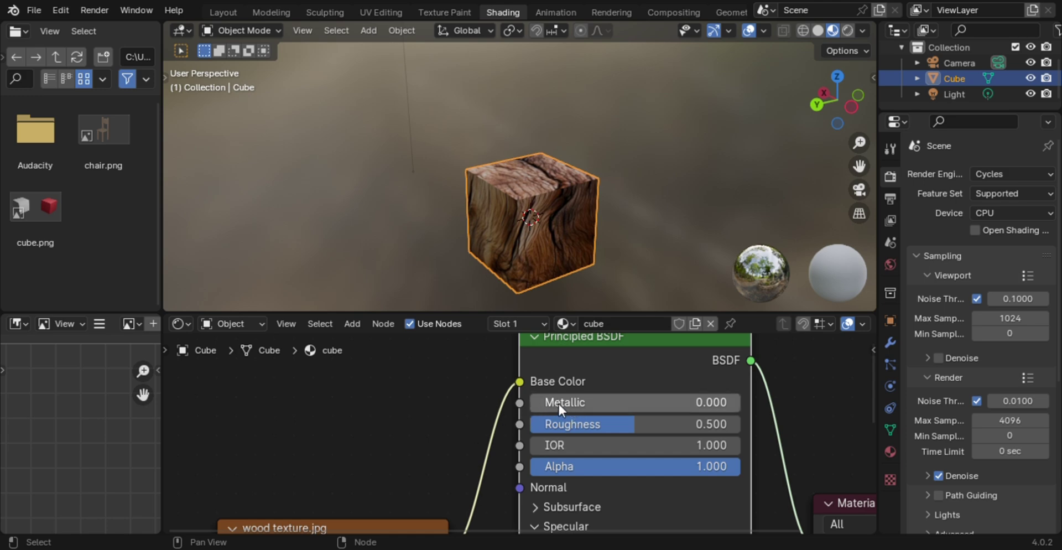
# - Set the Principled BSDF's Metallic value to 1.000 and check the effect on the cube's top face
pyautogui.scroll(2, 542, 260)
pyautogui.scroll(2, 542, 255)
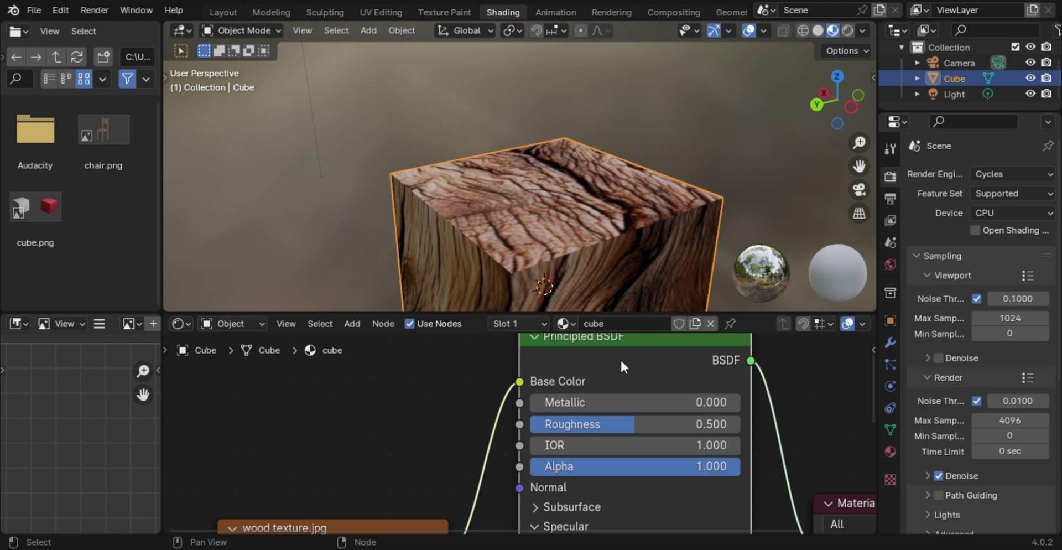
pyautogui.moveTo(565, 405); pyautogui.dragTo(742, 401)
pyautogui.moveTo(625, 255)
pyautogui.mouseDown(button='middle')
pyautogui.moveTo(621, 209)
pyautogui.moveTo(623, 259)
pyautogui.mouseUp(button='middle')
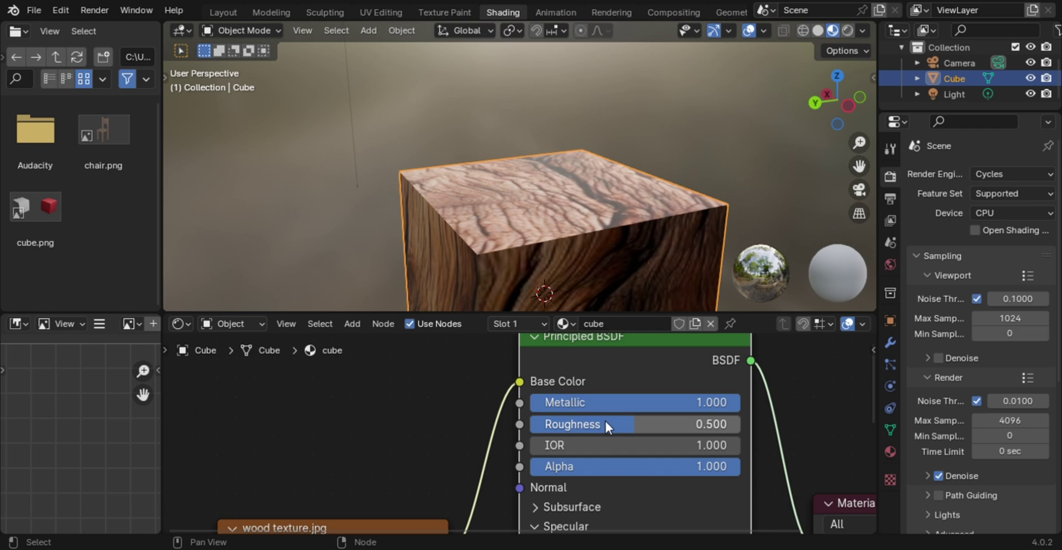
# - Try the Roughness at 0.000 and at 1.000, comparing the reflections on the cube
pyautogui.moveTo(635, 422); pyautogui.dragTo(530, 423)
pyautogui.moveTo(618, 284); pyautogui.dragTo(652, 250, button='middle')
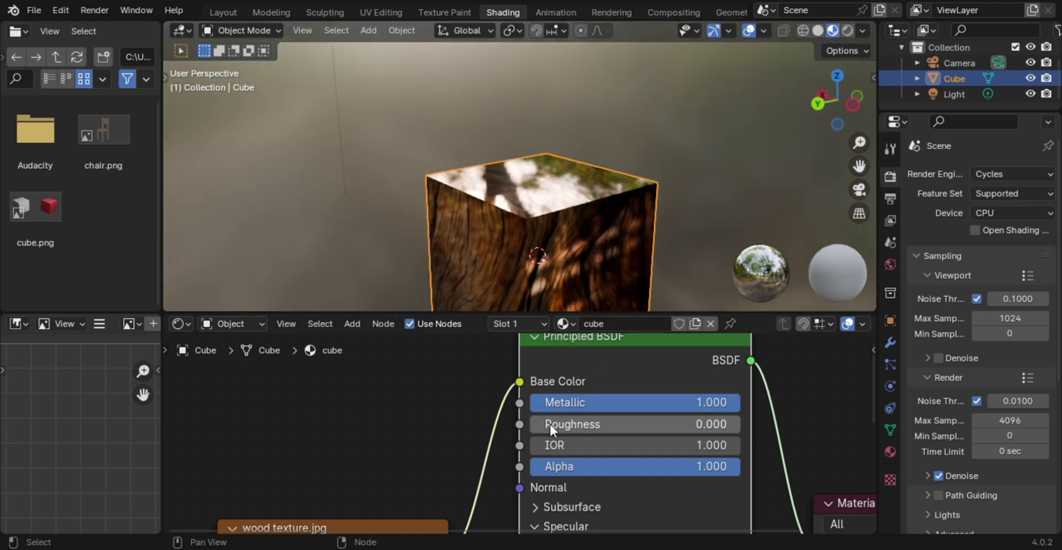
pyautogui.moveTo(548, 423); pyautogui.dragTo(741, 423)
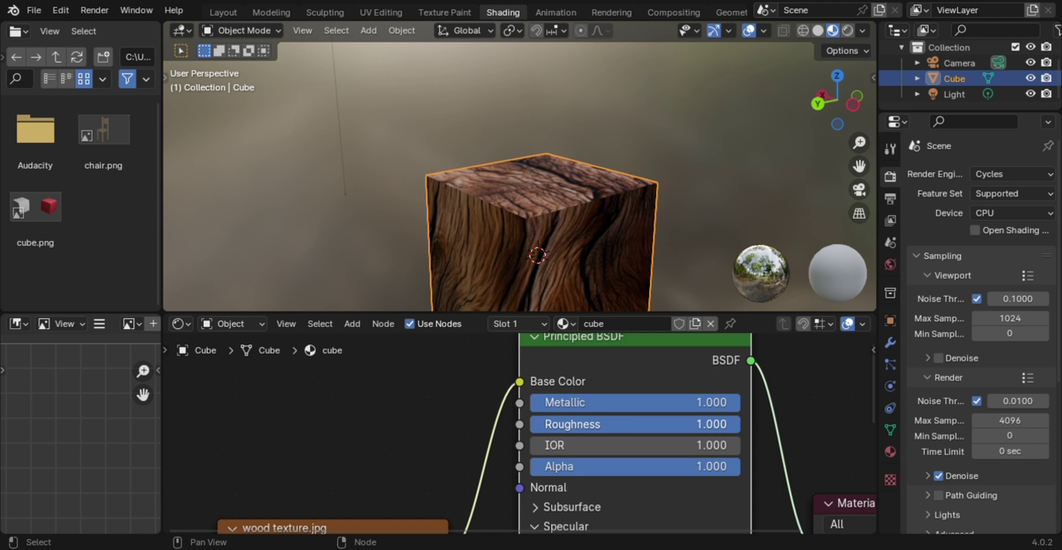
pyautogui.moveTo(653, 265); pyautogui.dragTo(606, 271, button='middle')
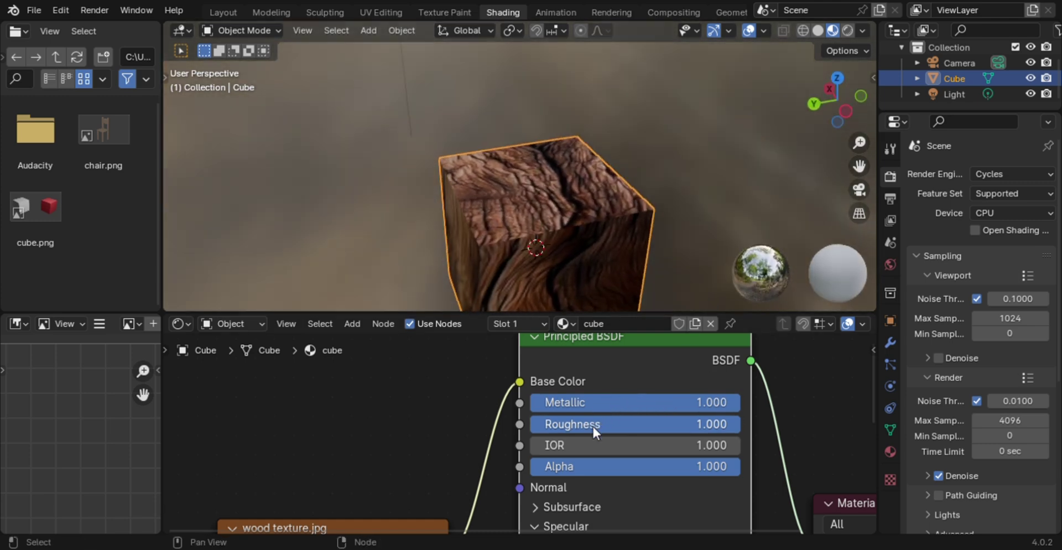
pyautogui.moveTo(645, 307); pyautogui.dragTo(566, 214, button='middle')
pyautogui.scroll(2, 566, 217)
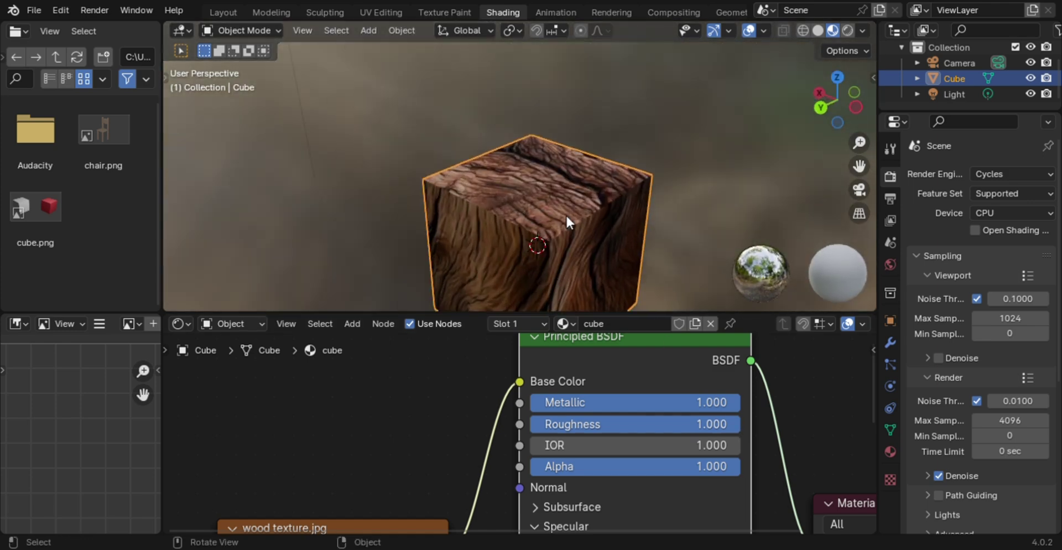
# - Set the Principled BSDF's Roughness to 0.114 and inspect the cube's surface
pyautogui.moveTo(741, 424); pyautogui.dragTo(552, 422)
pyautogui.moveTo(560, 208); pyautogui.dragTo(553, 236, button='middle')
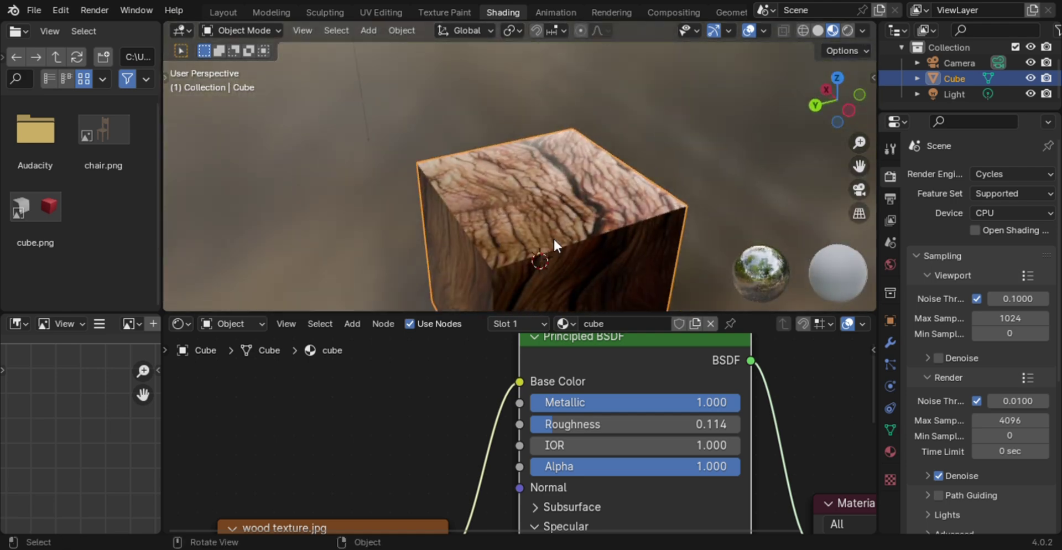
pyautogui.scroll(-2, 553, 237)
pyautogui.click(602, 410)
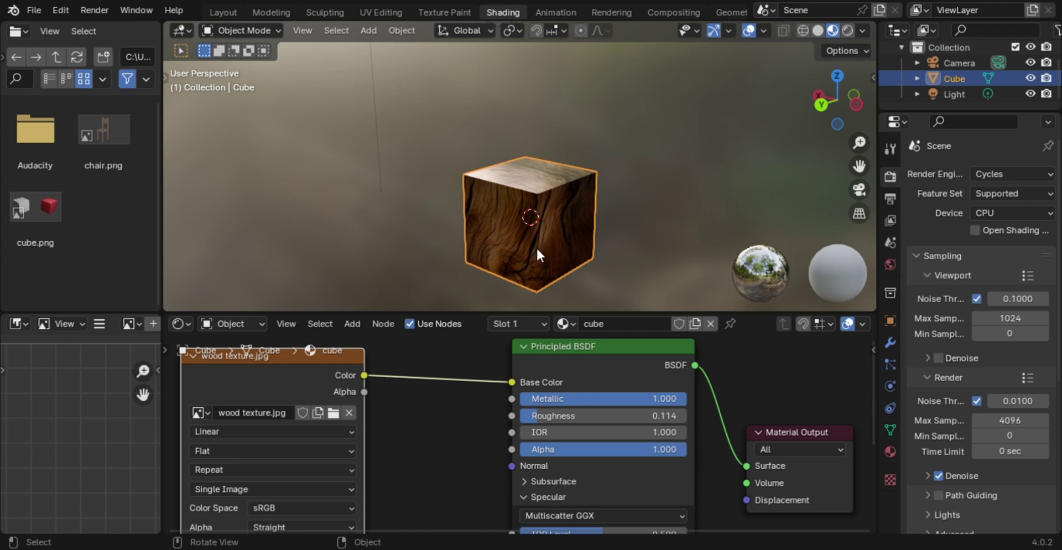
# - Rearrange the Principled BSDF and wood texture nodes so the link between them is clearly laid out
pyautogui.moveTo(523, 361); pyautogui.dragTo(507, 353)
pyautogui.moveTo(283, 369); pyautogui.dragTo(324, 401)
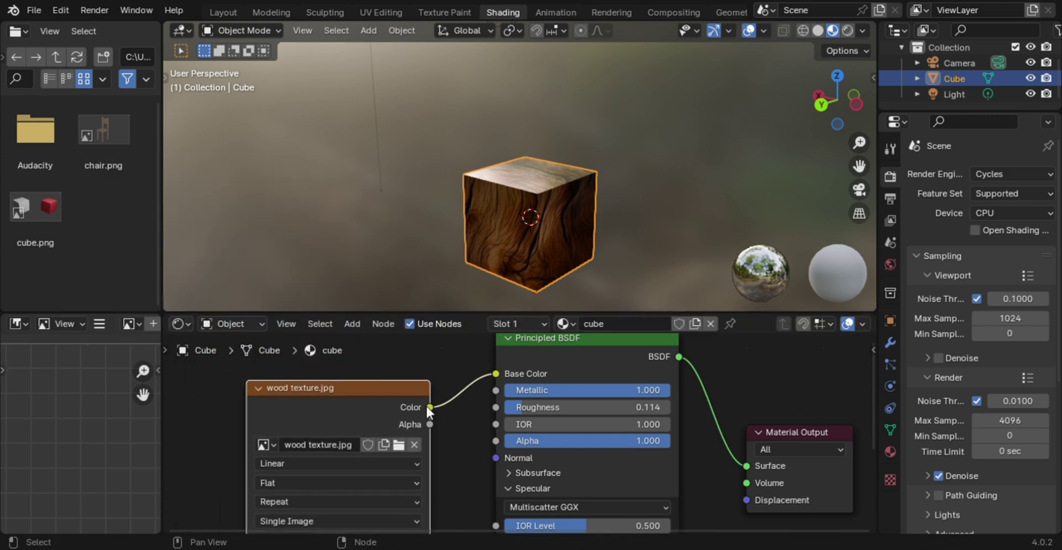
pyautogui.moveTo(405, 388); pyautogui.dragTo(363, 377)
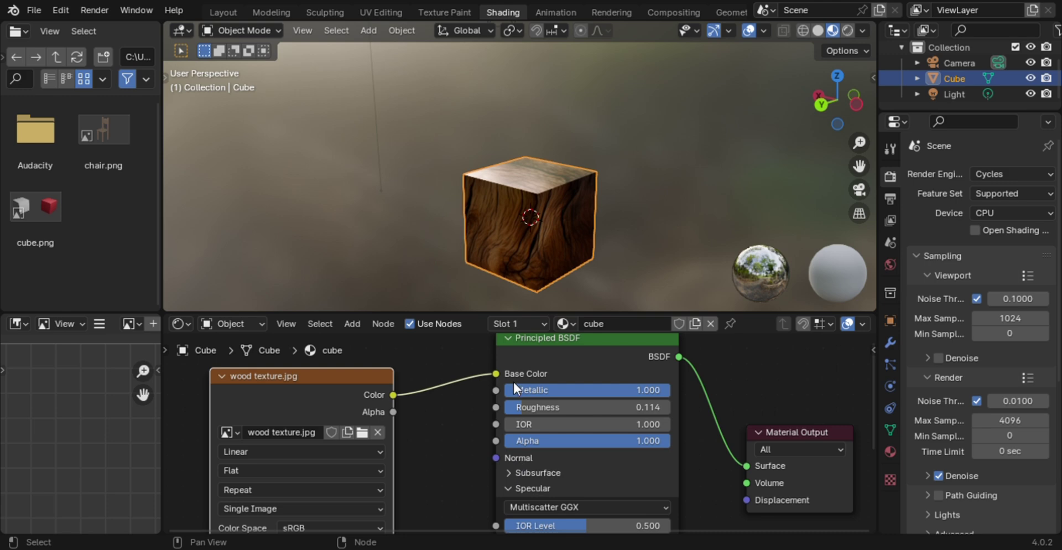
pyautogui.moveTo(365, 370); pyautogui.dragTo(391, 407, button='middle')
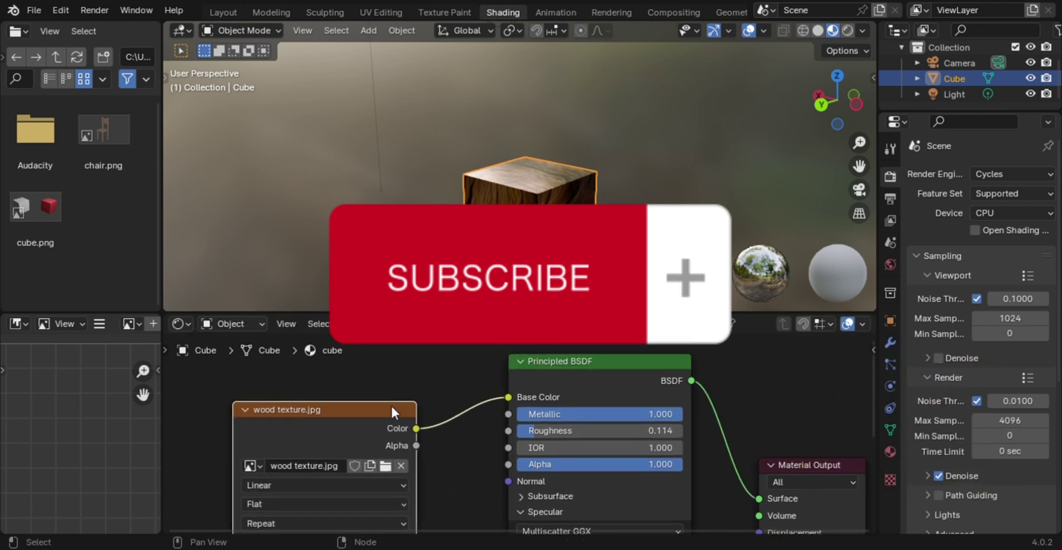